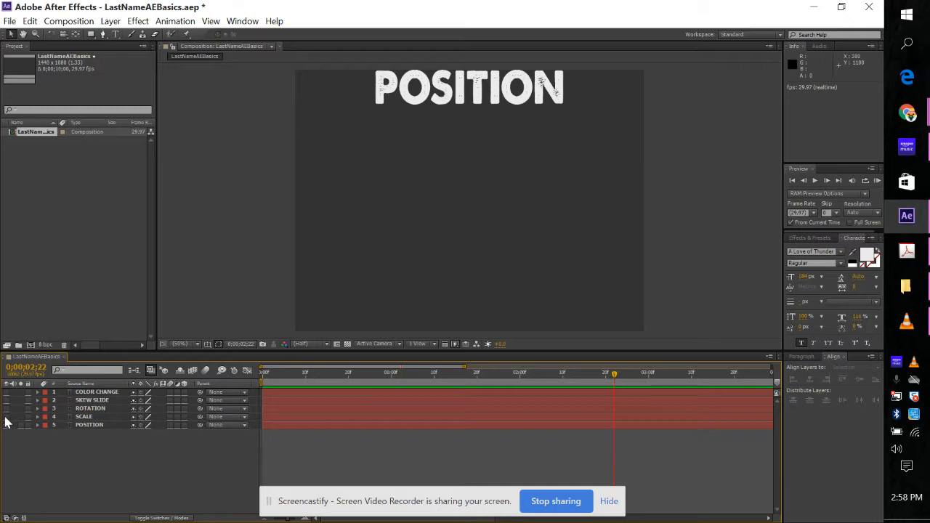
- Make the SCALE layer visible, set the current time to 0;00;02;00, and reveal the layer's Transform properties
{"action": "left_click", "coordinate": [7, 417]}
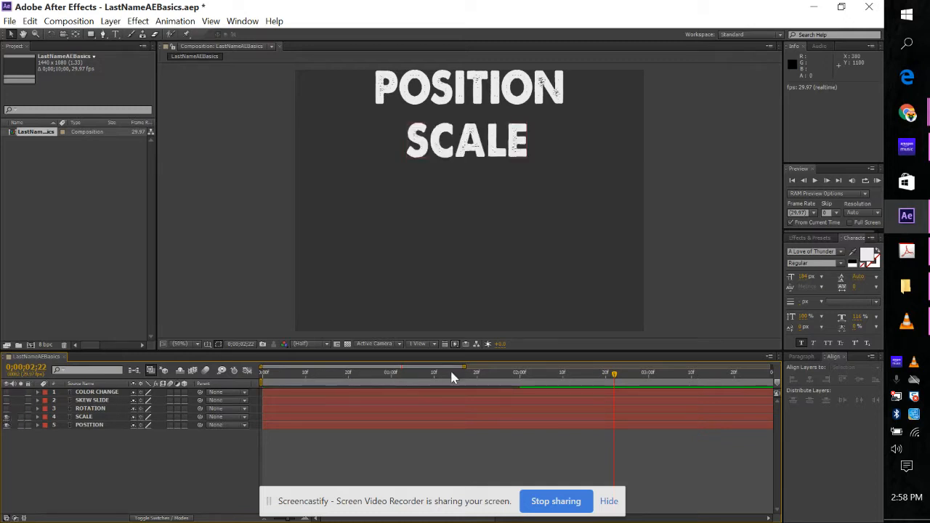
{"action": "left_click_drag", "start_coordinate": [393, 379], "coordinate": [520, 386]}
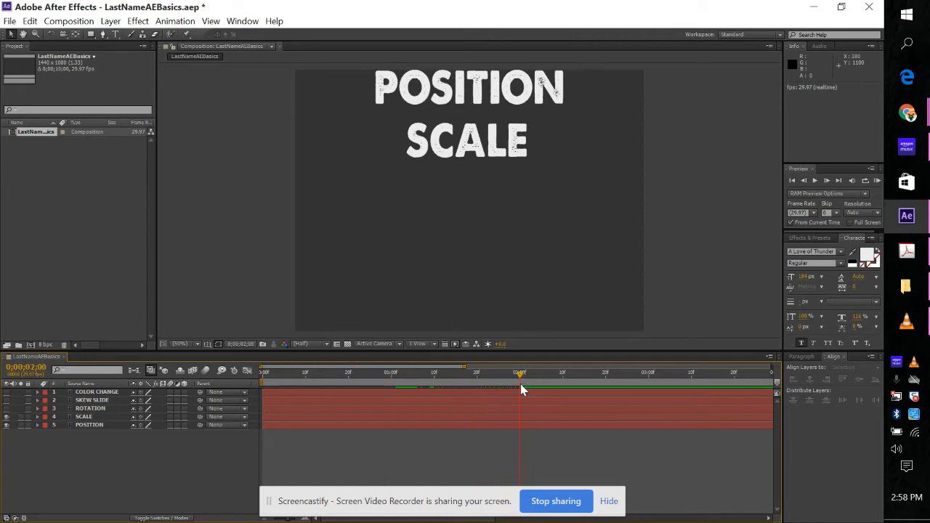
{"action": "mouse_move", "coordinate": [520, 388]}
{"action": "left_mouse_down"}
{"action": "mouse_move", "coordinate": [657, 393]}
{"action": "mouse_move", "coordinate": [520, 388]}
{"action": "left_mouse_up"}
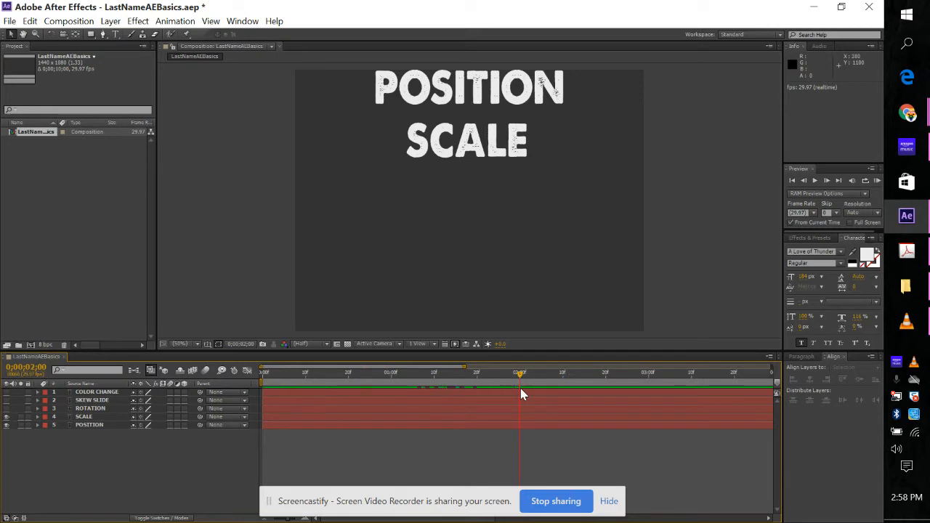
{"action": "left_click", "coordinate": [38, 415]}
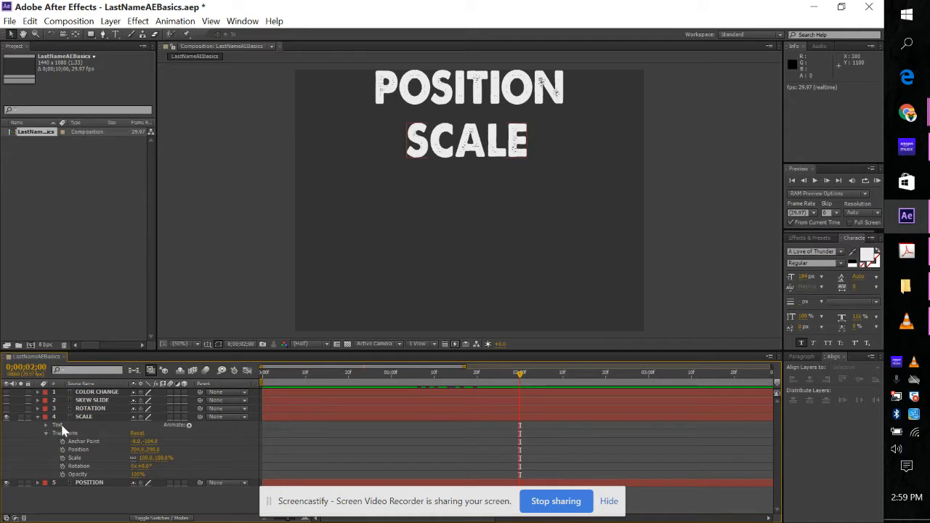
{"action": "left_click", "coordinate": [43, 433]}
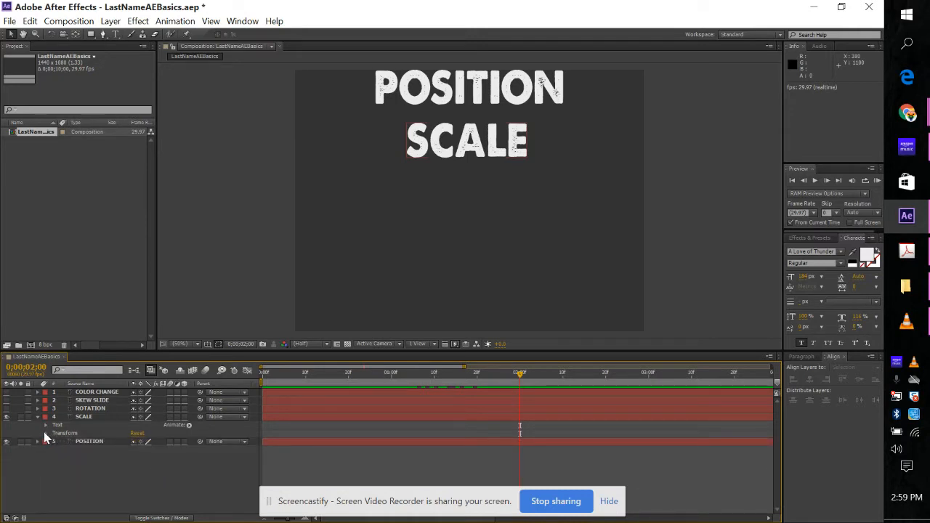
{"action": "left_click", "coordinate": [45, 434]}
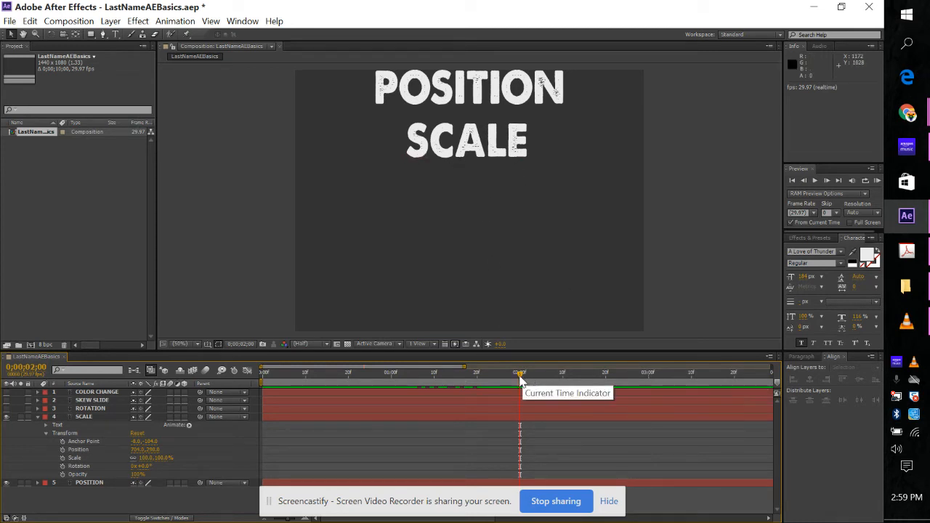
- Keyframe the SCALE layer's Scale at 100% at 0;00;03;00 and at 0% at 0;00;02;00
{"action": "left_click_drag", "start_coordinate": [520, 378], "coordinate": [651, 393]}
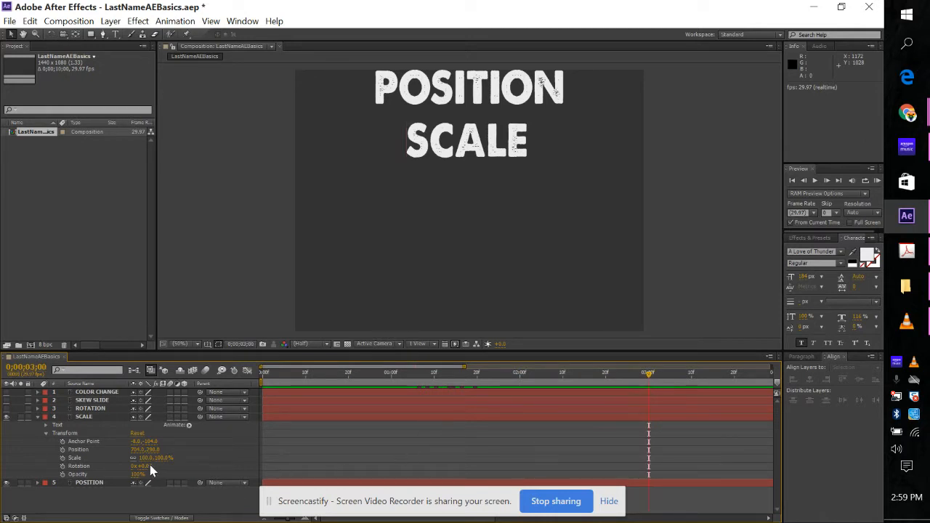
{"action": "left_click", "coordinate": [62, 458]}
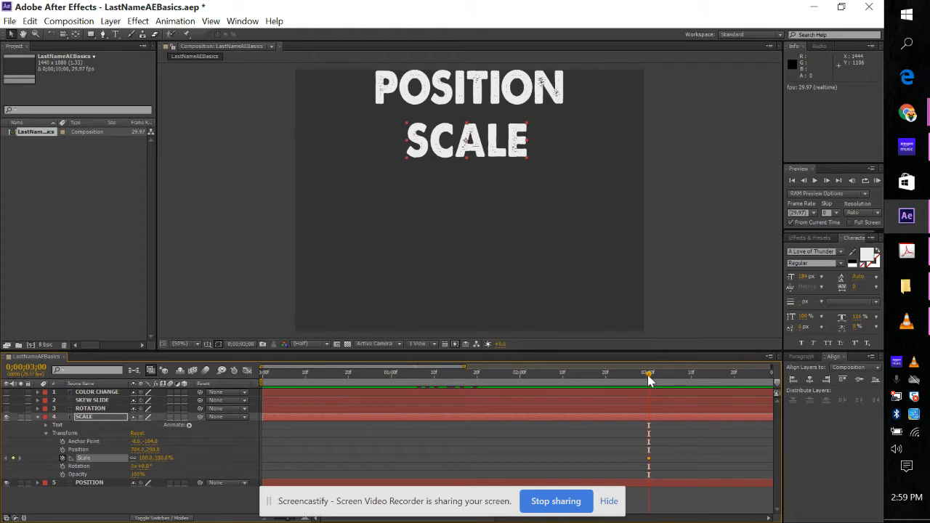
{"action": "left_click_drag", "start_coordinate": [649, 378], "coordinate": [520, 376]}
{"action": "left_click_drag", "start_coordinate": [146, 463], "coordinate": [103, 466]}
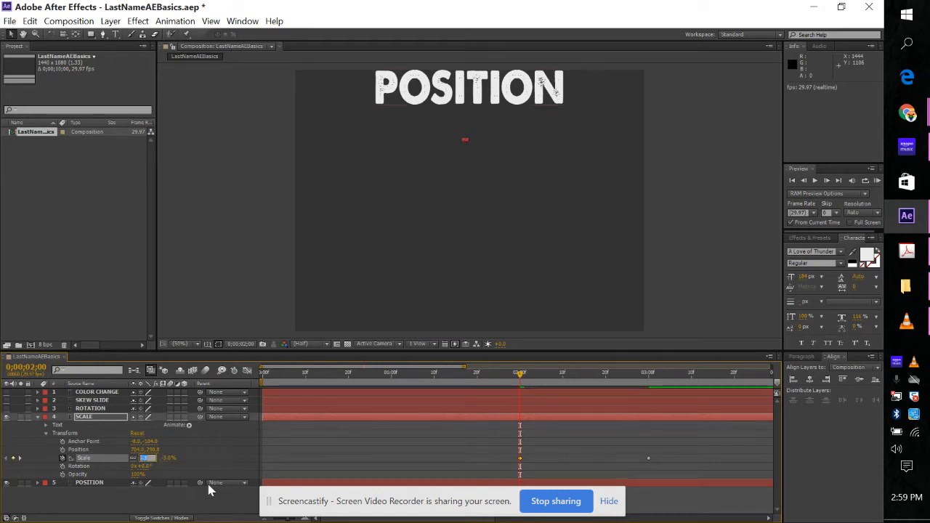
{"action": "left_click", "coordinate": [146, 459]}
{"action": "type", "text": "0"}
{"action": "key", "text": "Return"}
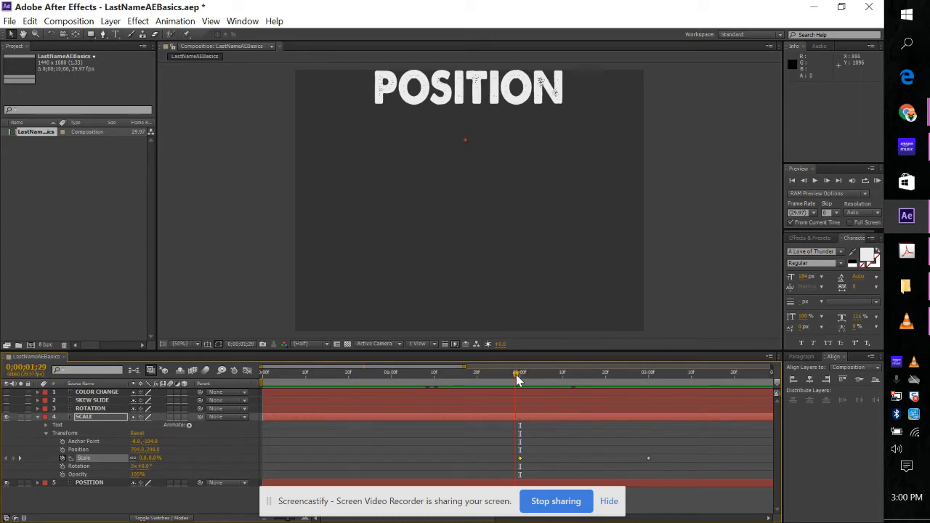
- Preview the SCALE text's growth animation, starting just before the 2-second keyframe
{"action": "left_click_drag", "start_coordinate": [520, 377], "coordinate": [501, 386]}
{"action": "key", "text": "space"}
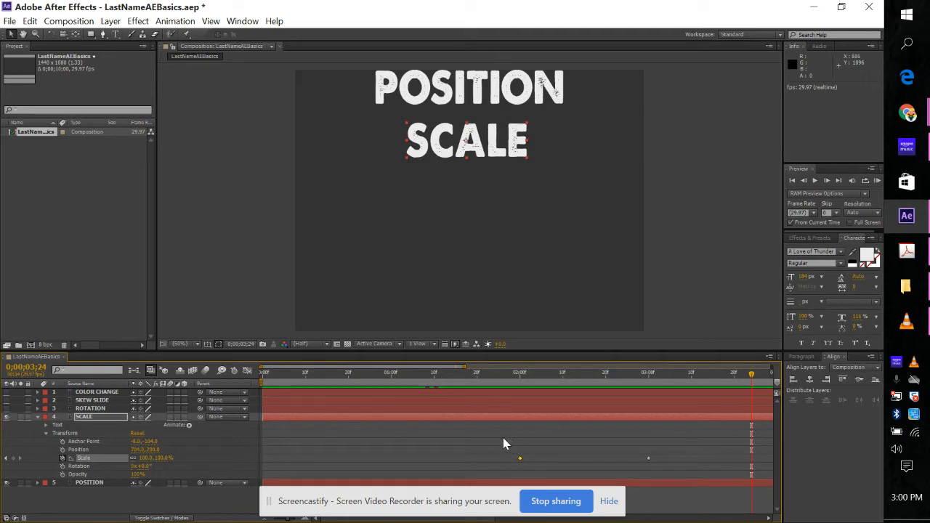
{"action": "left_click_drag", "start_coordinate": [500, 439], "coordinate": [649, 468]}
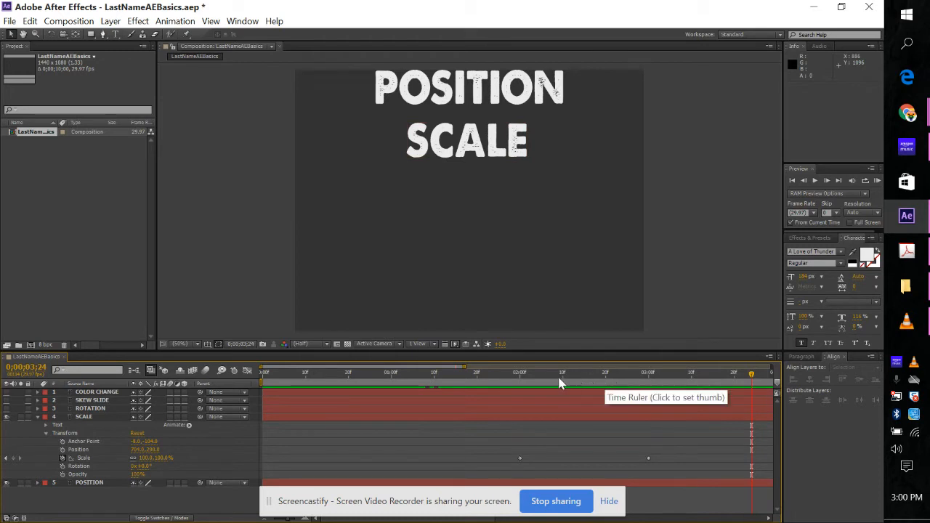
{"action": "left_click", "coordinate": [485, 375]}
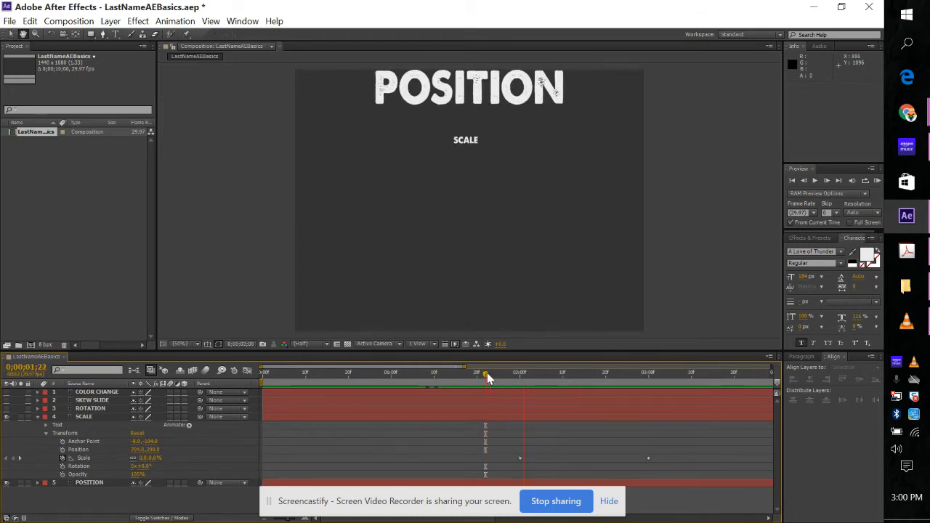
{"action": "key", "text": "space"}
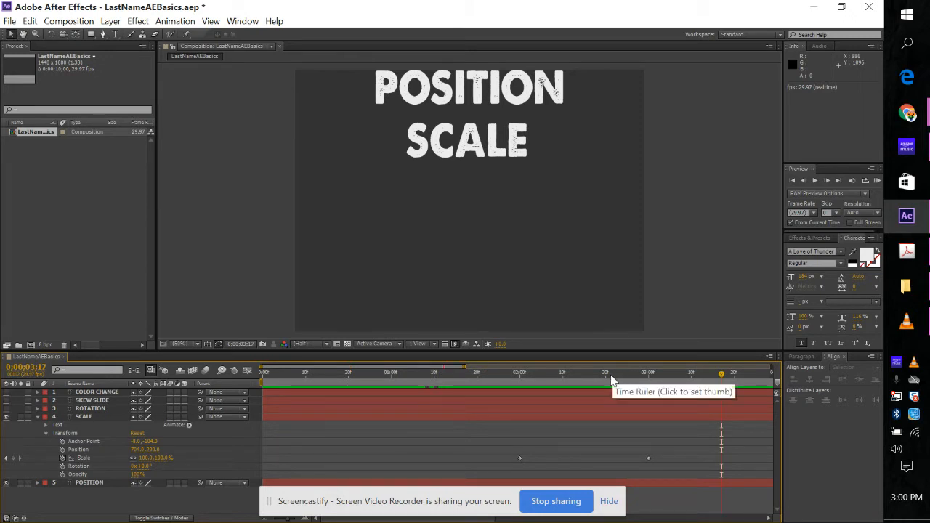
- Add an overshoot Scale keyframe of 111.7% to the SCALE layer at 0;00;02;23 and preview the animation
{"action": "left_click", "coordinate": [606, 375]}
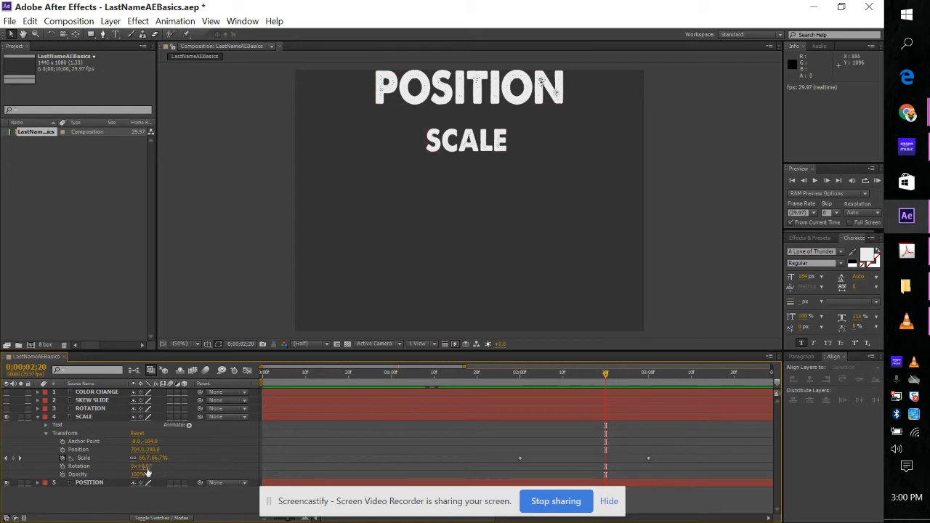
{"action": "left_click_drag", "start_coordinate": [605, 377], "coordinate": [619, 378]}
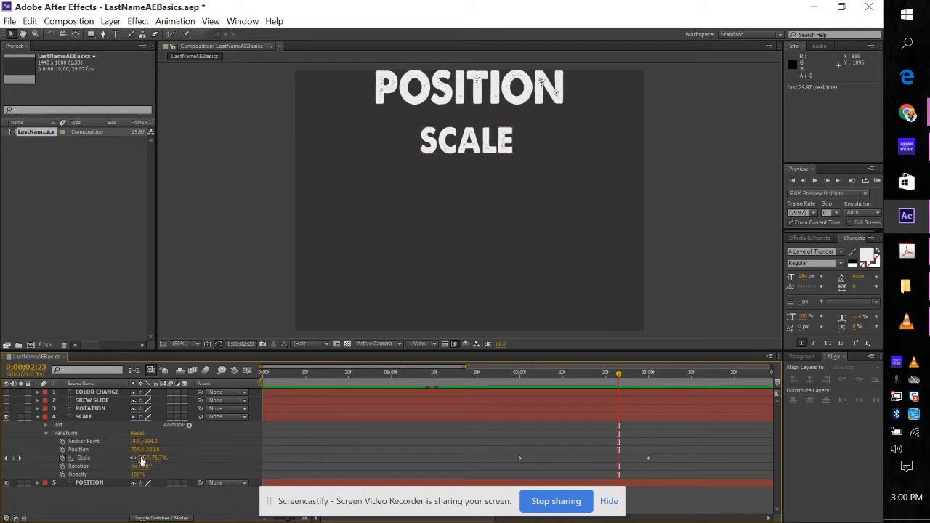
{"action": "left_click_drag", "start_coordinate": [142, 459], "coordinate": [166, 464]}
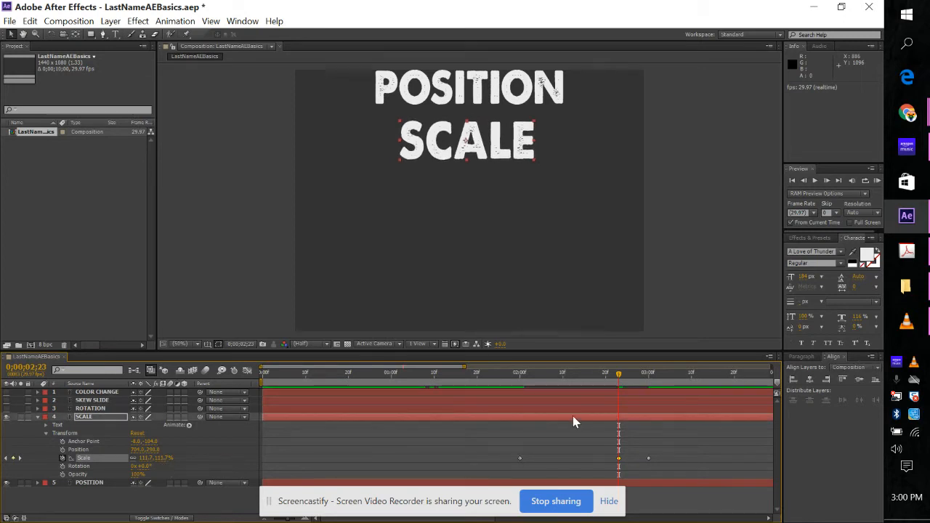
{"action": "left_click", "coordinate": [572, 415]}
{"action": "left_click_drag", "start_coordinate": [617, 375], "coordinate": [510, 407]}
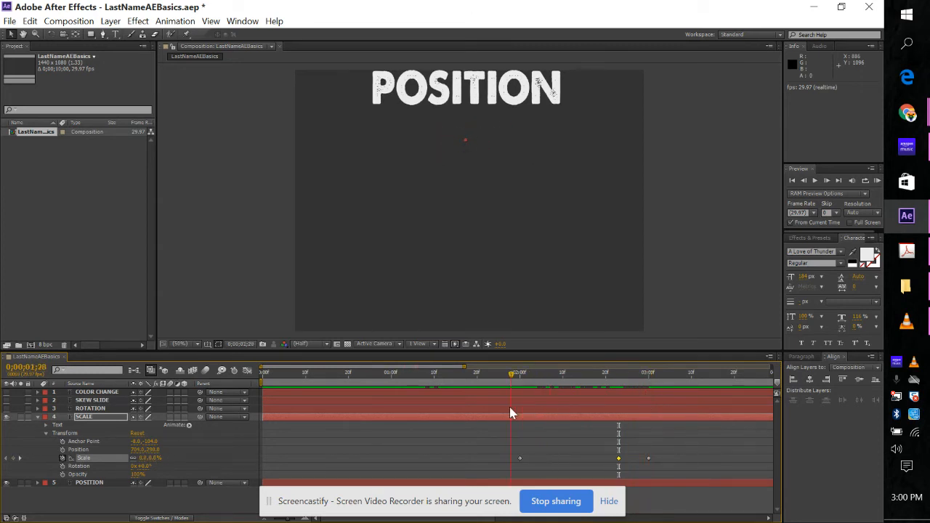
{"action": "key", "text": "space"}
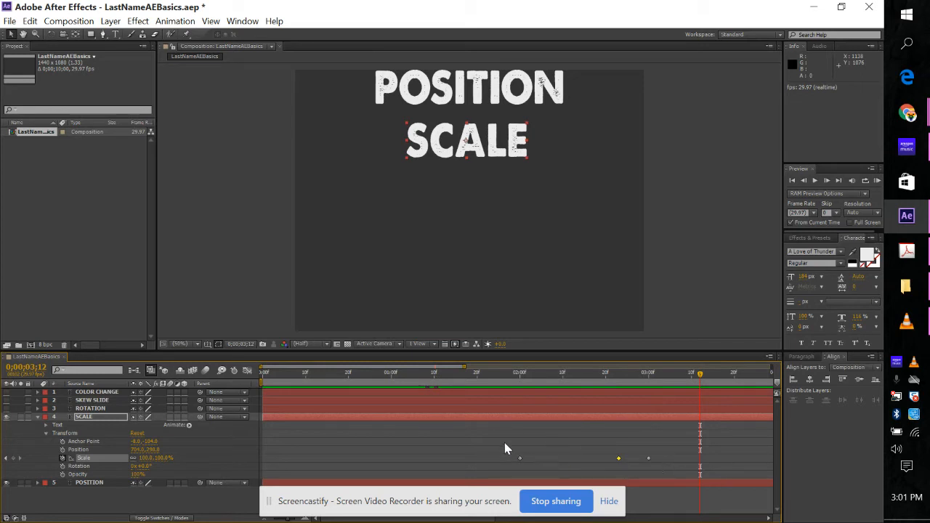
- Apply Easy Ease to all three Scale keyframes of the SCALE layer and preview the eased motion
{"action": "left_click", "coordinate": [486, 428]}
{"action": "left_click_drag", "start_coordinate": [511, 451], "coordinate": [666, 470]}
{"action": "right_click", "coordinate": [649, 459]}
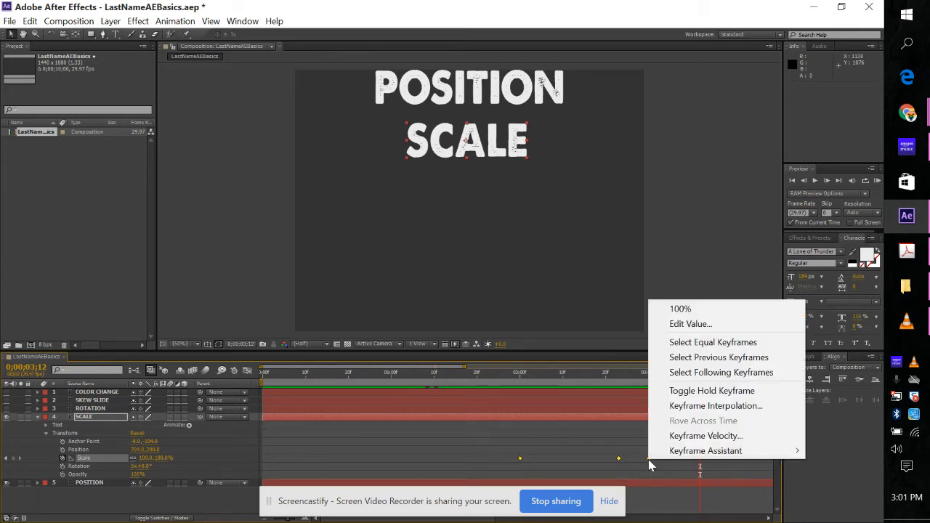
{"action": "mouse_move", "coordinate": [681, 454]}
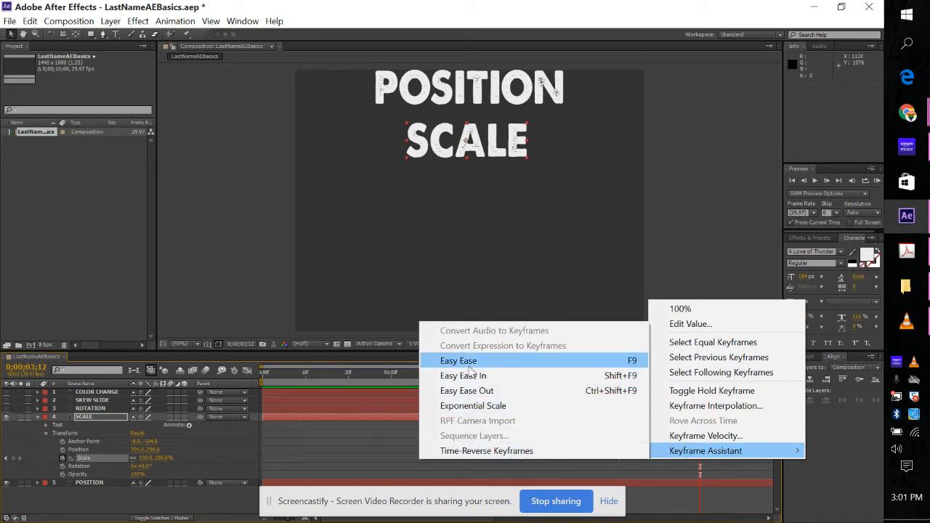
{"action": "left_click", "coordinate": [632, 361]}
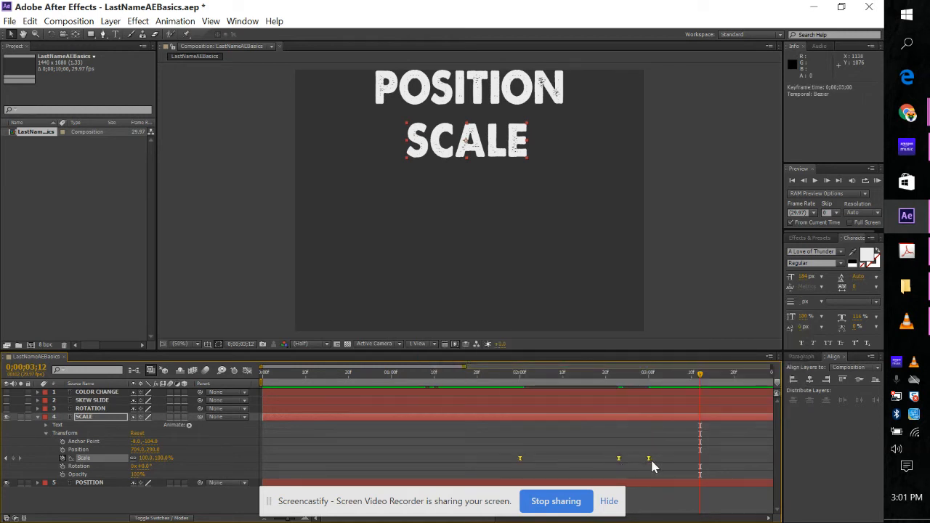
{"action": "left_click", "coordinate": [491, 381]}
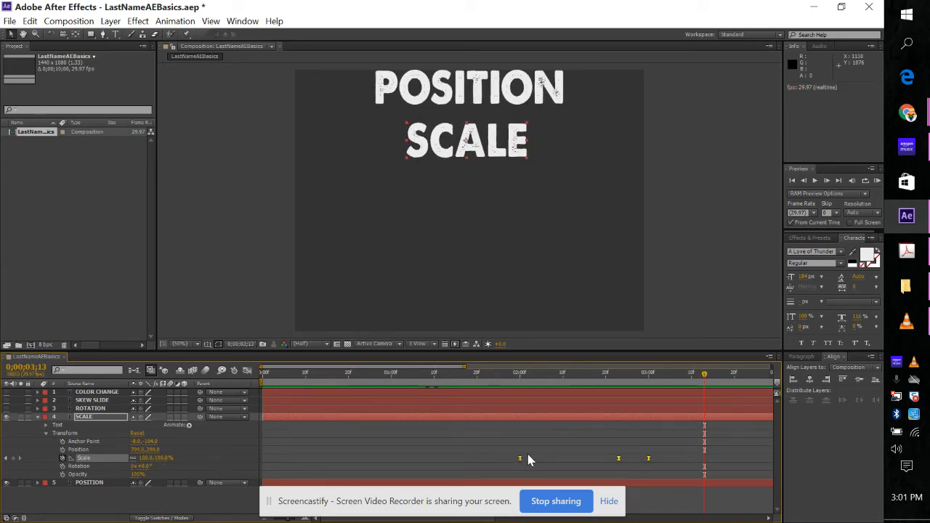
- Show the Scale curve in the Graph Editor and move the overshoot keyframe to about 130% at 0;00;02;20
{"action": "left_click", "coordinate": [519, 375]}
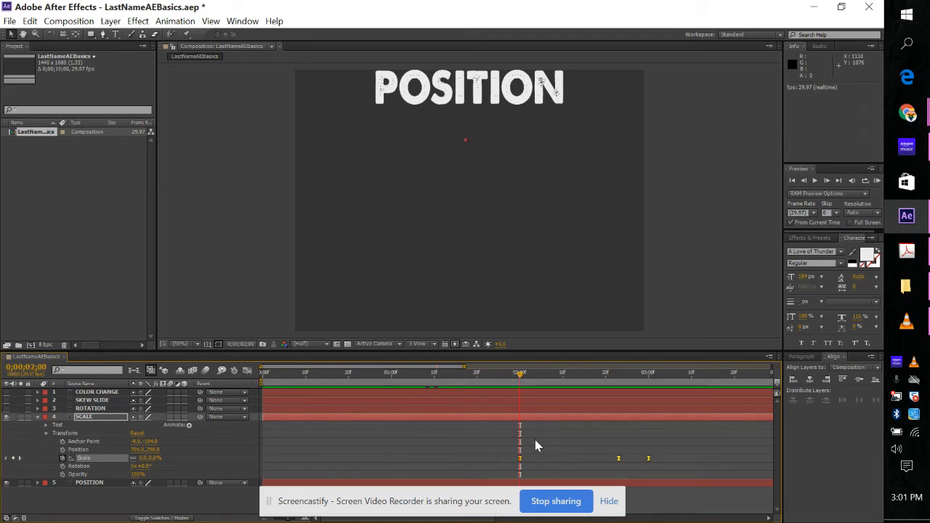
{"action": "left_click", "coordinate": [247, 371]}
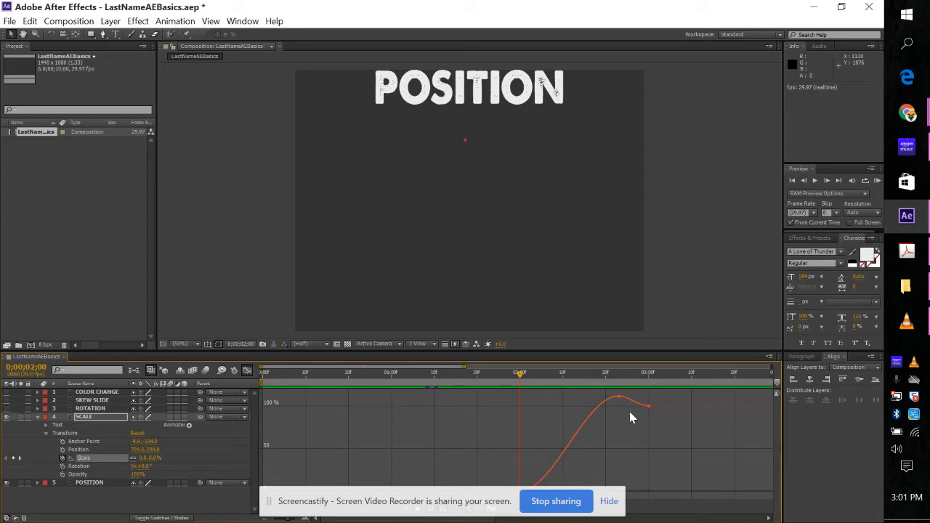
{"action": "mouse_move", "coordinate": [618, 397]}
{"action": "mouse_move", "coordinate": [619, 397]}
{"action": "left_mouse_down"}
{"action": "mouse_move", "coordinate": [608, 393]}
{"action": "mouse_move", "coordinate": [609, 403]}
{"action": "mouse_move", "coordinate": [608, 391]}
{"action": "left_mouse_up"}
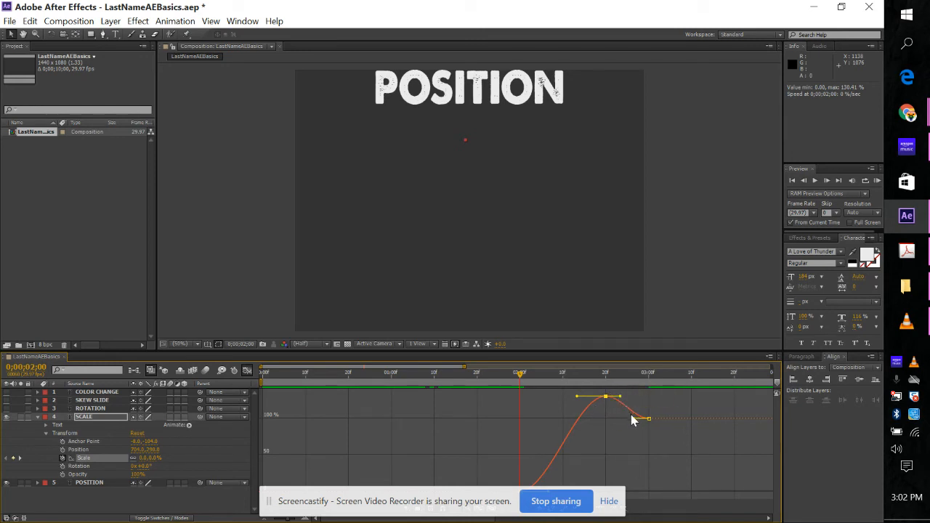
- Pull the final Scale keyframe's incoming handle downward so the curve dips below 100% before settling, and preview the bounce
{"action": "mouse_move", "coordinate": [651, 420]}
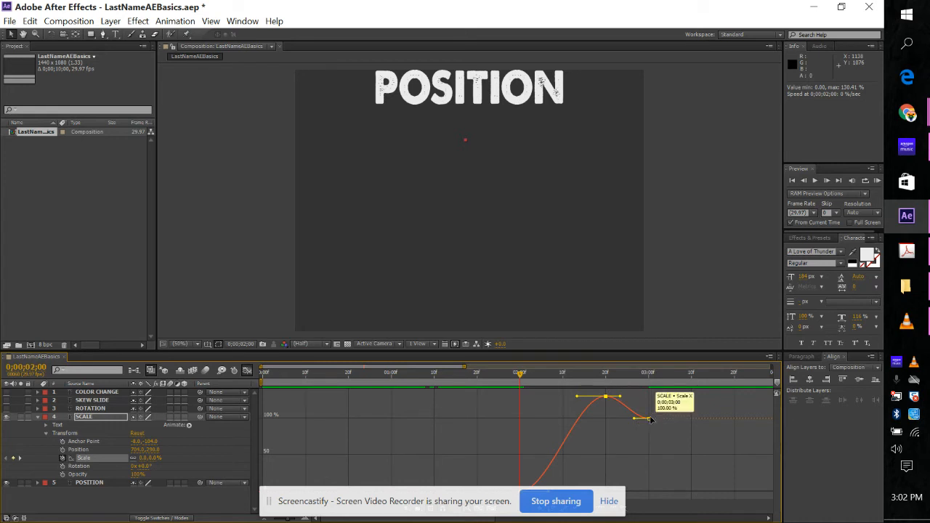
{"action": "left_click_drag", "start_coordinate": [635, 420], "coordinate": [630, 446]}
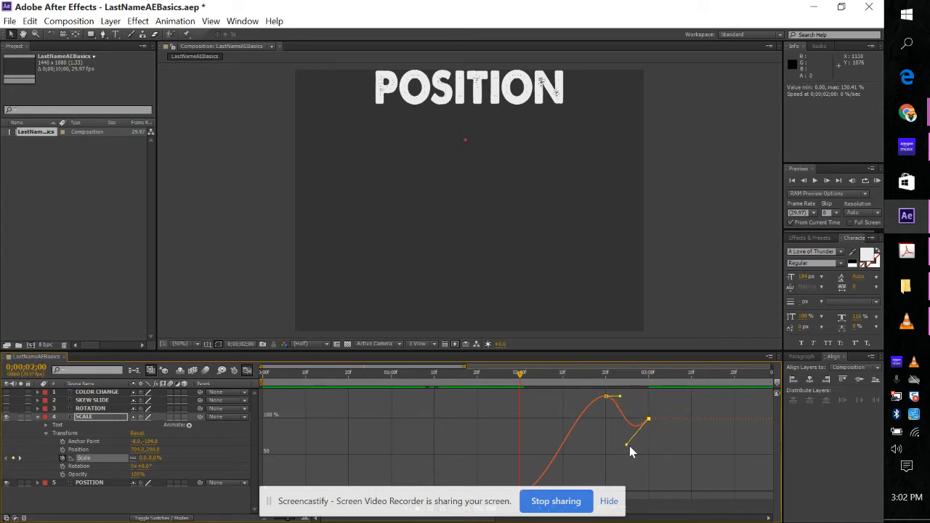
{"action": "left_click", "coordinate": [474, 376]}
{"action": "key", "text": "space"}
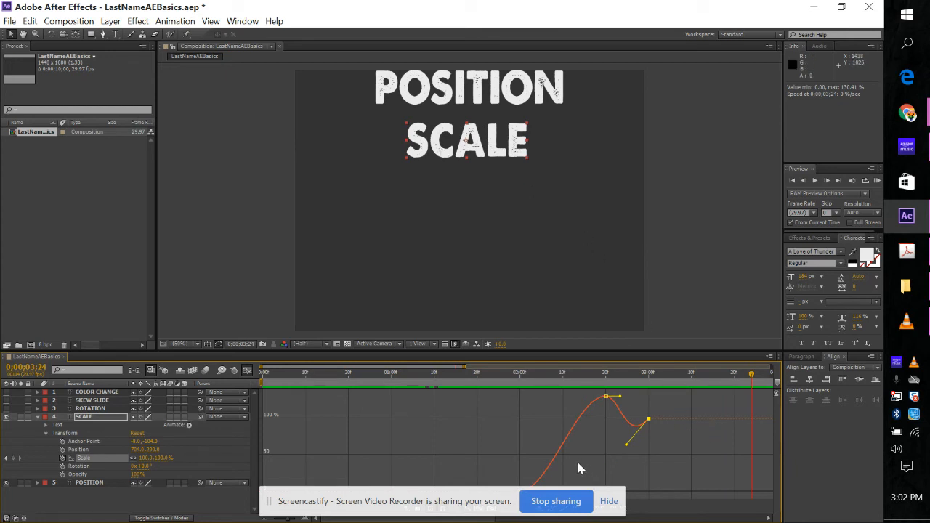
- Extend the 0% Scale keyframe's outgoing handle horizontally to about 0;00;02;20 for a slower start, and preview the motion
{"action": "left_click", "coordinate": [603, 502]}
{"action": "mouse_move", "coordinate": [527, 495]}
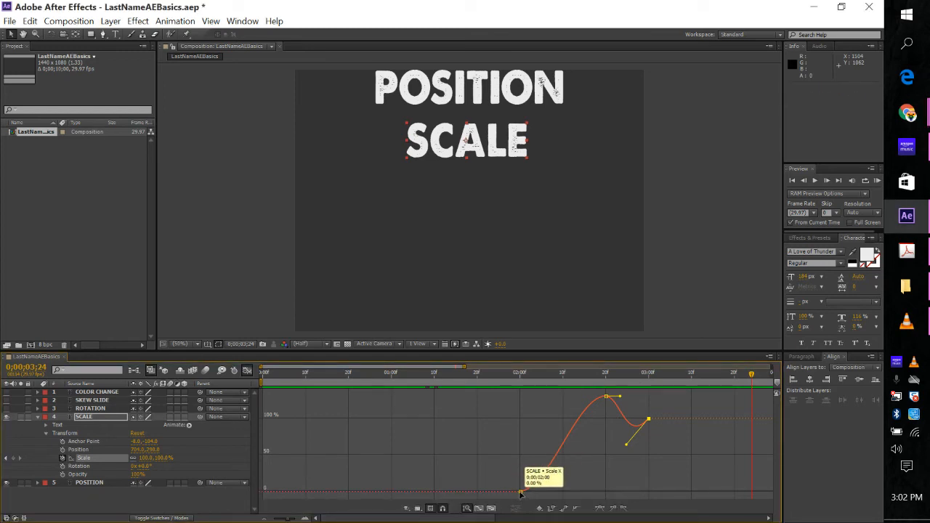
{"action": "mouse_move", "coordinate": [520, 494]}
{"action": "left_mouse_down"}
{"action": "mouse_move", "coordinate": [529, 501]}
{"action": "mouse_move", "coordinate": [522, 496]}
{"action": "left_mouse_up"}
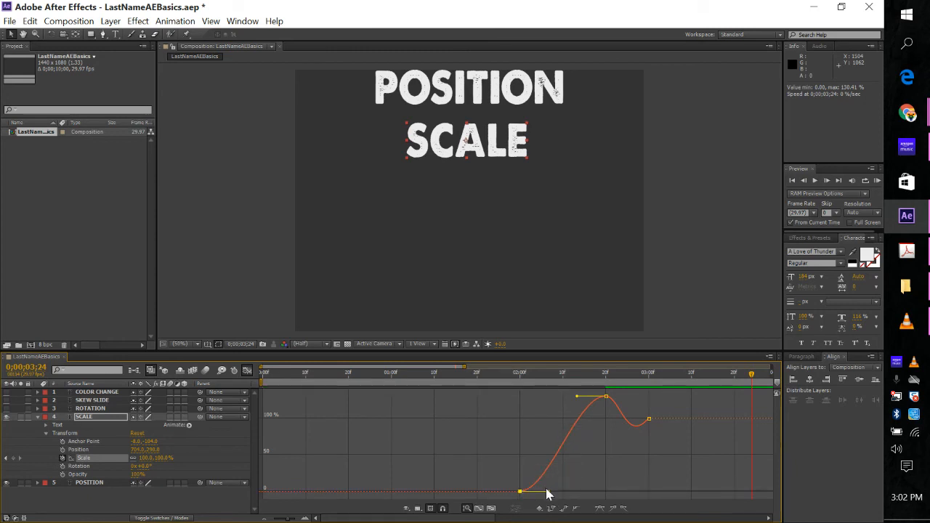
{"action": "left_click_drag", "start_coordinate": [551, 493], "coordinate": [606, 493]}
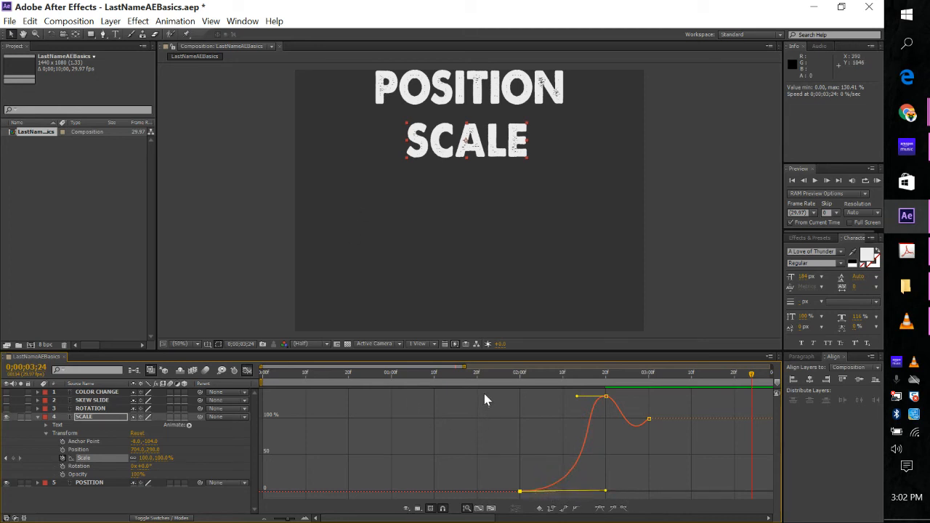
{"action": "left_click_drag", "start_coordinate": [482, 379], "coordinate": [490, 380]}
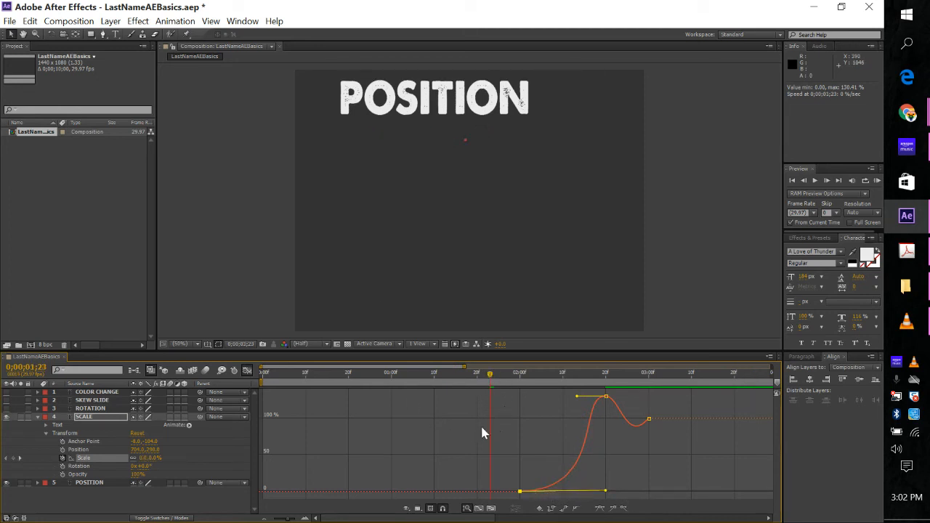
{"action": "key", "text": "space"}
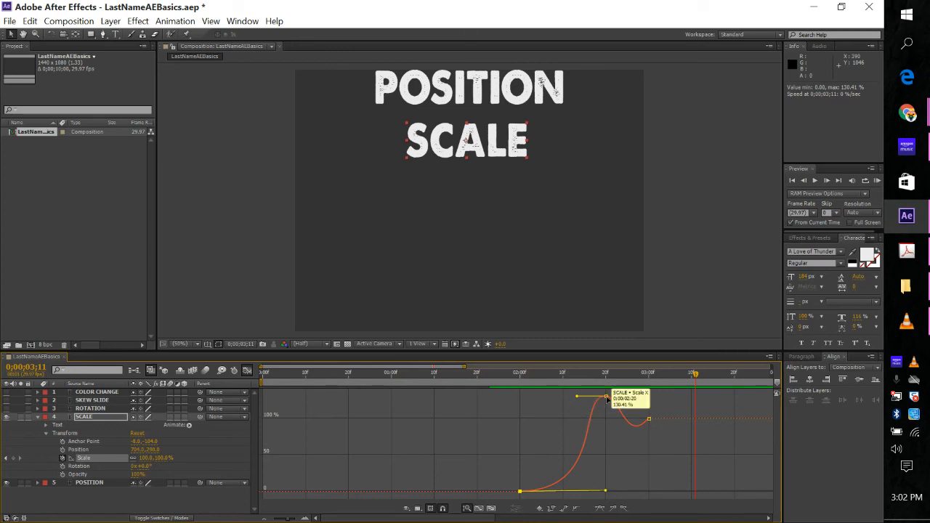
- Raise the overshoot Scale keyframe at 0;00;02;20 to about 133%
{"action": "mouse_move", "coordinate": [607, 398]}
{"action": "left_mouse_down"}
{"action": "mouse_move", "coordinate": [609, 405]}
{"action": "mouse_move", "coordinate": [608, 398]}
{"action": "left_mouse_up"}
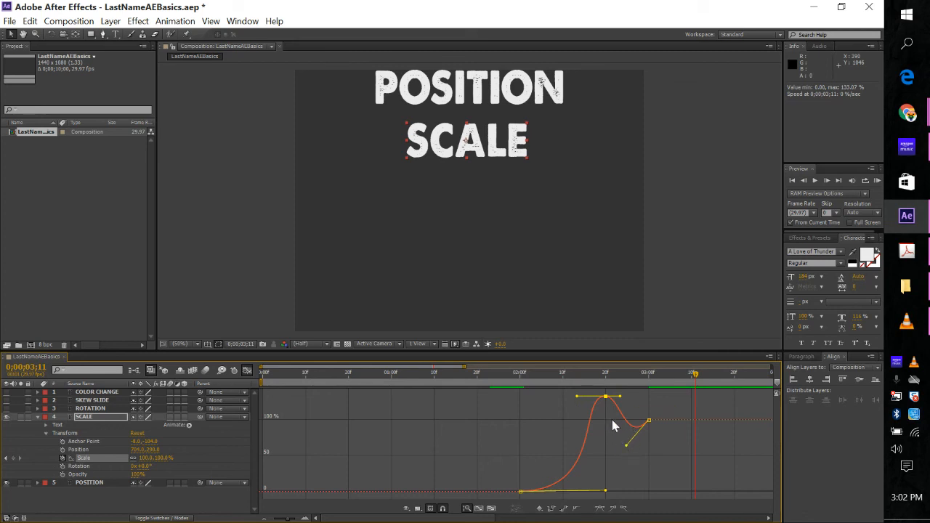
- Raise the final Scale keyframe's incoming handle for a shallower dip below 100%, and preview the motion from 0;00;01;19
{"action": "left_click_drag", "start_coordinate": [628, 449], "coordinate": [622, 436]}
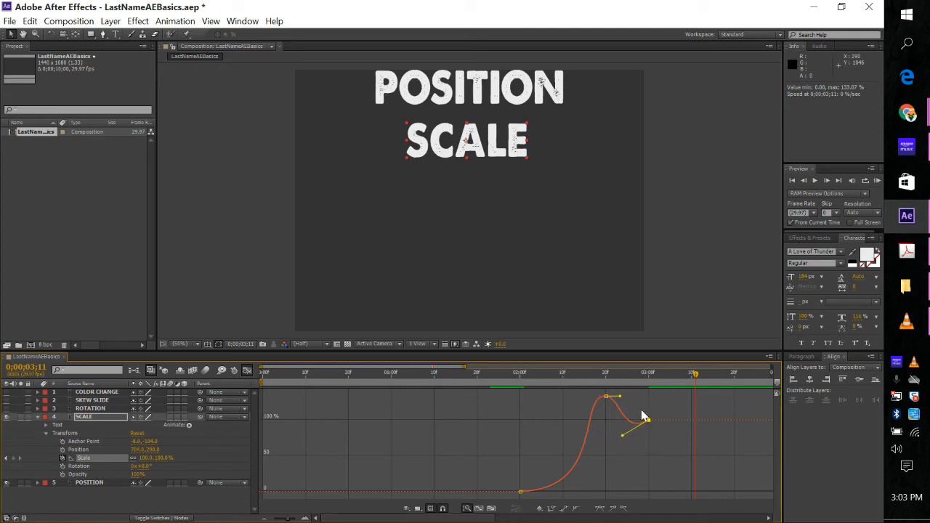
{"action": "left_click", "coordinate": [474, 372]}
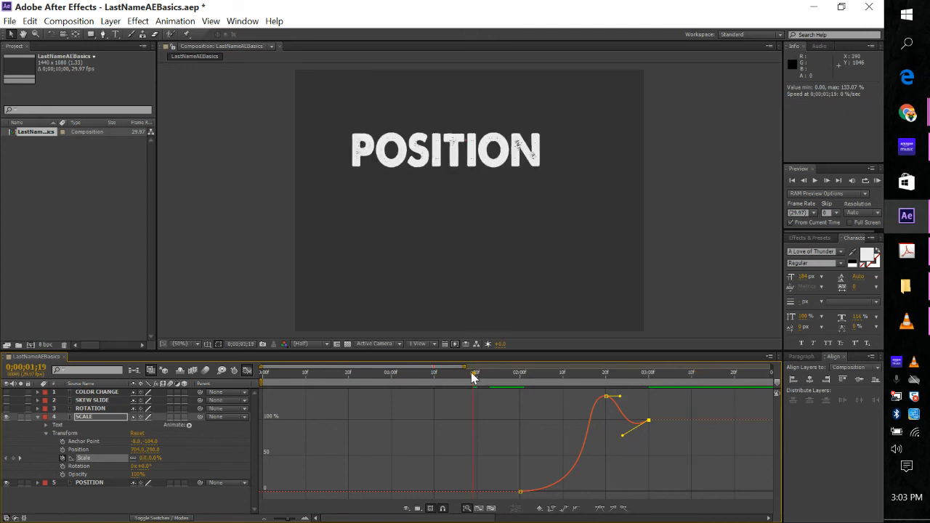
{"action": "key", "text": "space"}
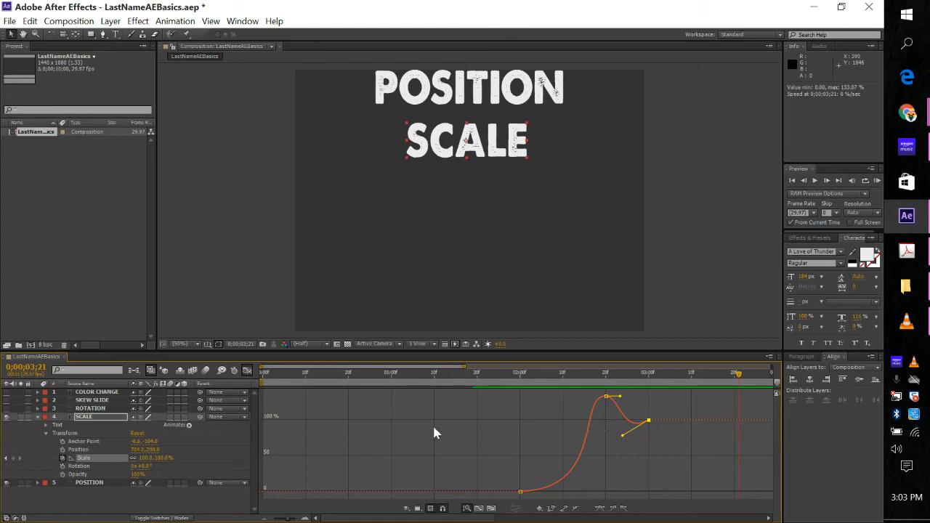
- Close the Graph Editor to return to the layer bars and save the project
{"action": "left_click", "coordinate": [247, 372]}
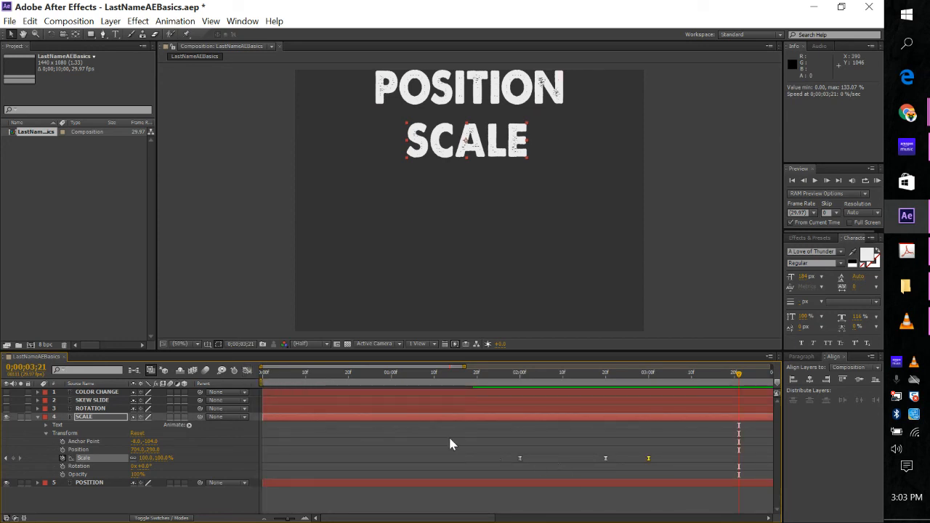
{"action": "left_click", "coordinate": [10, 22]}
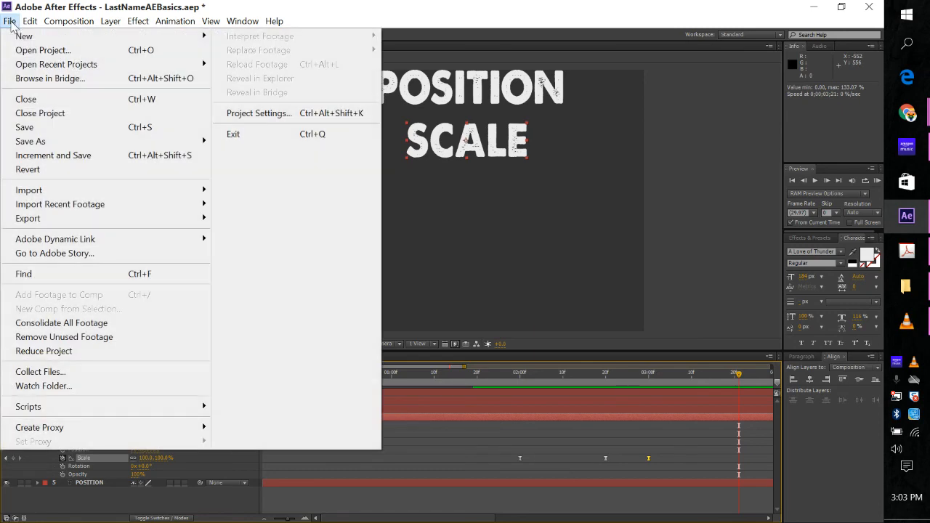
{"action": "left_click", "coordinate": [40, 129]}
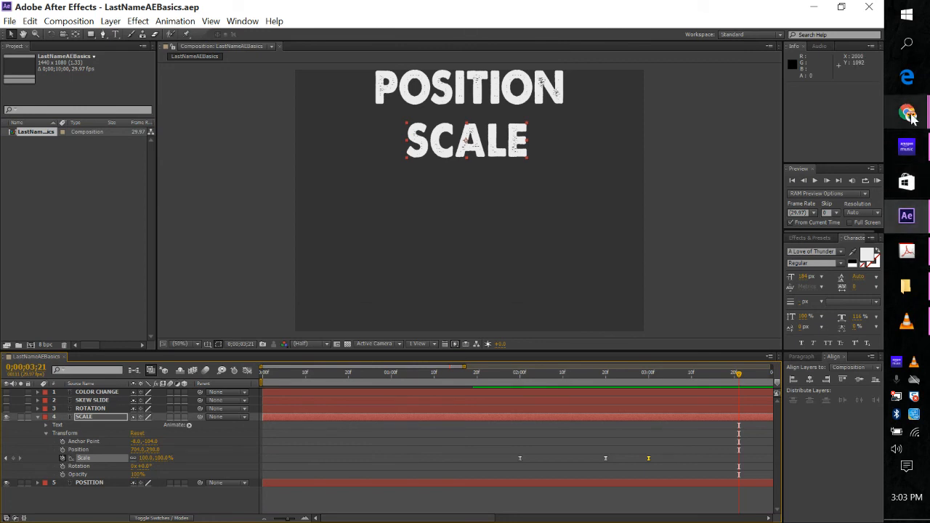
{"action": "mouse_move", "coordinate": [908, 113]}
{"action": "left_click", "coordinate": [854, 188]}
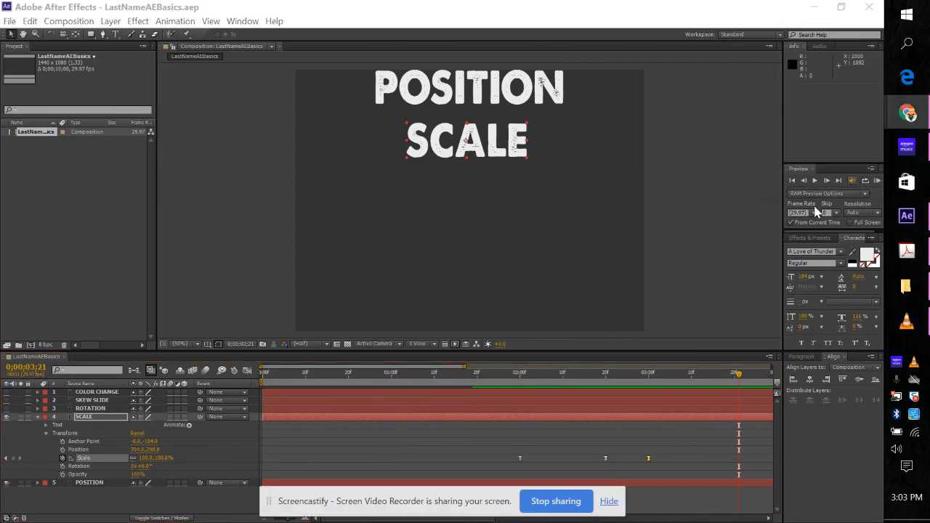